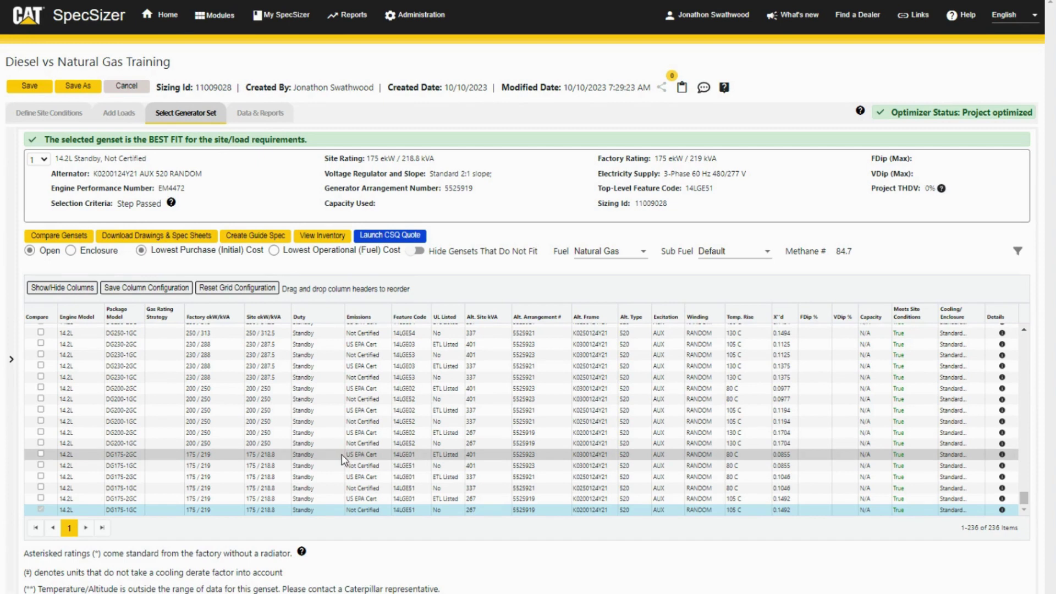
Select the G3512 EMERGENCY genset rated 1,288 / 1,610 with NOx - 1 and alternator frame 1445, and highlight its radiator notice
scroll(318, 434, up, 2)
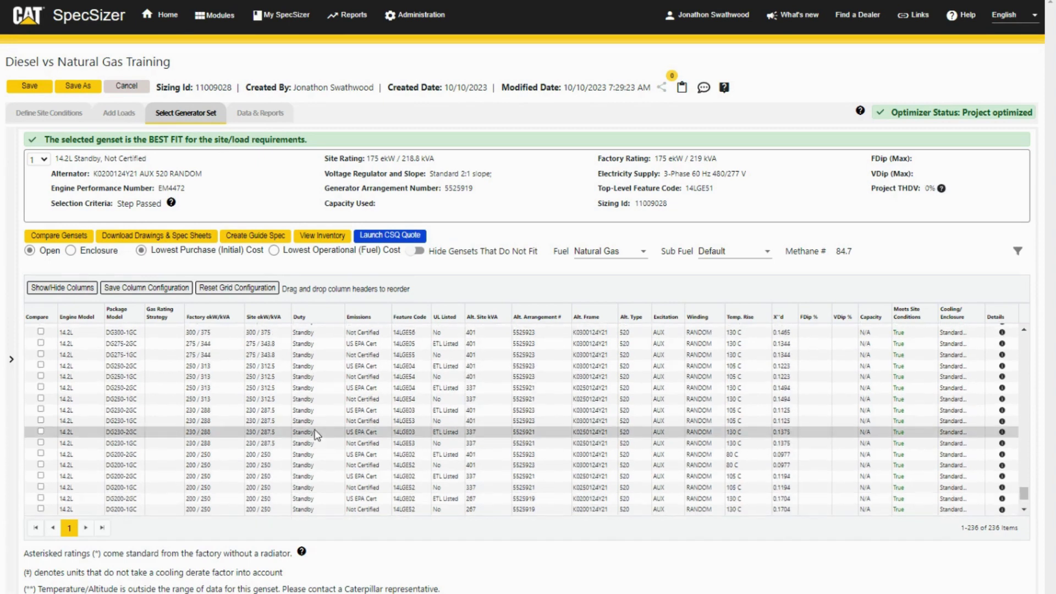
scroll(318, 435, up, 8)
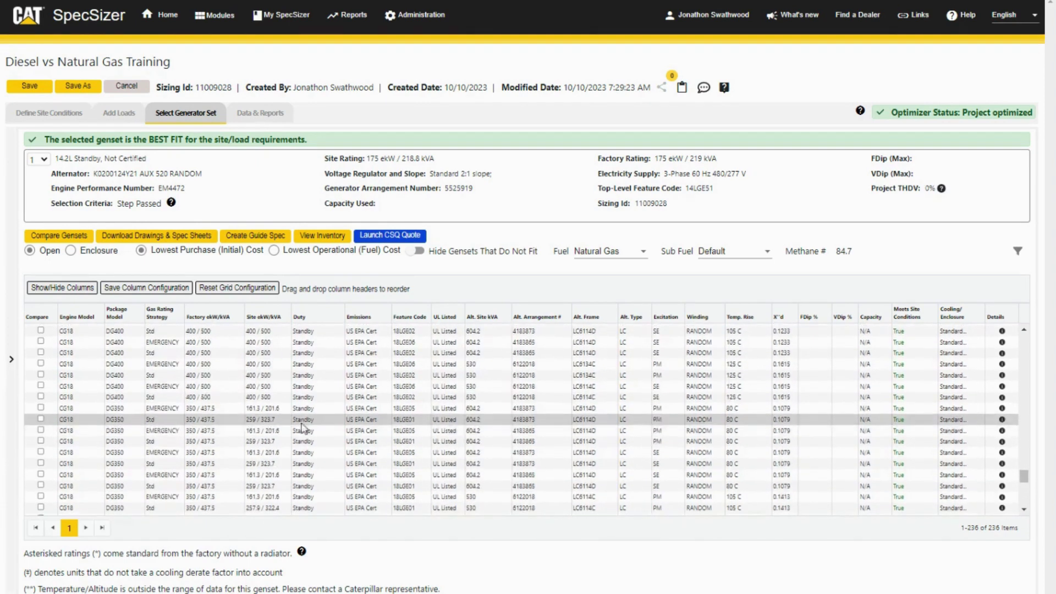
scroll(286, 417, up, 3)
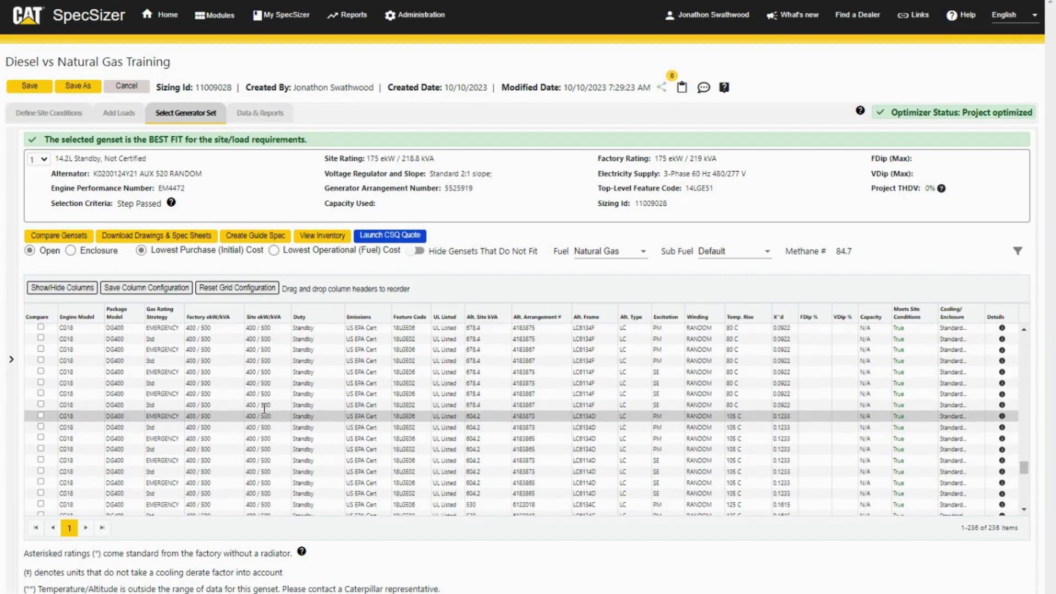
scroll(264, 409, up, 5)
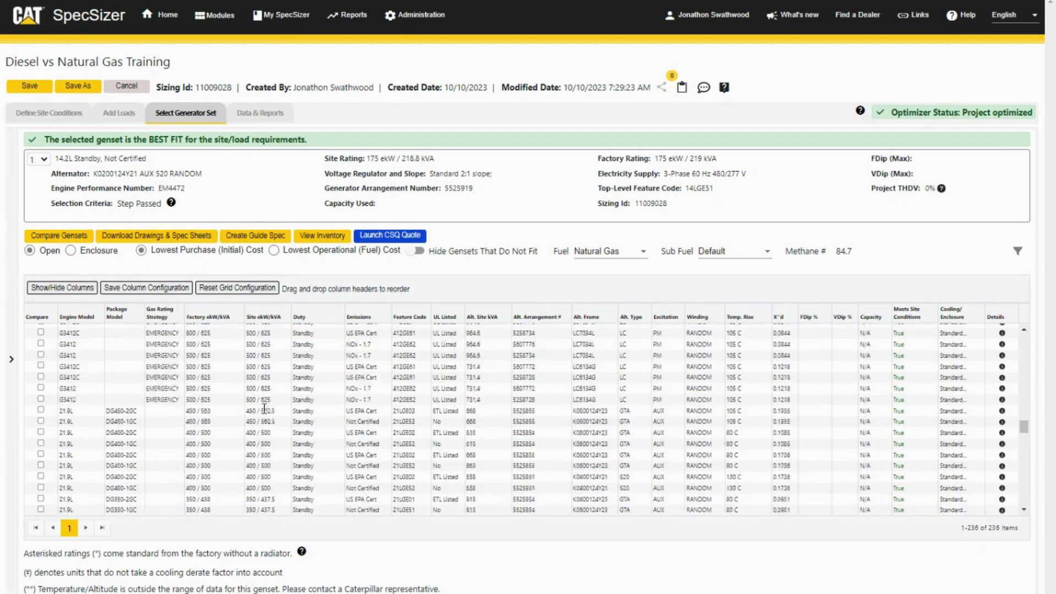
scroll(264, 408, up, 5)
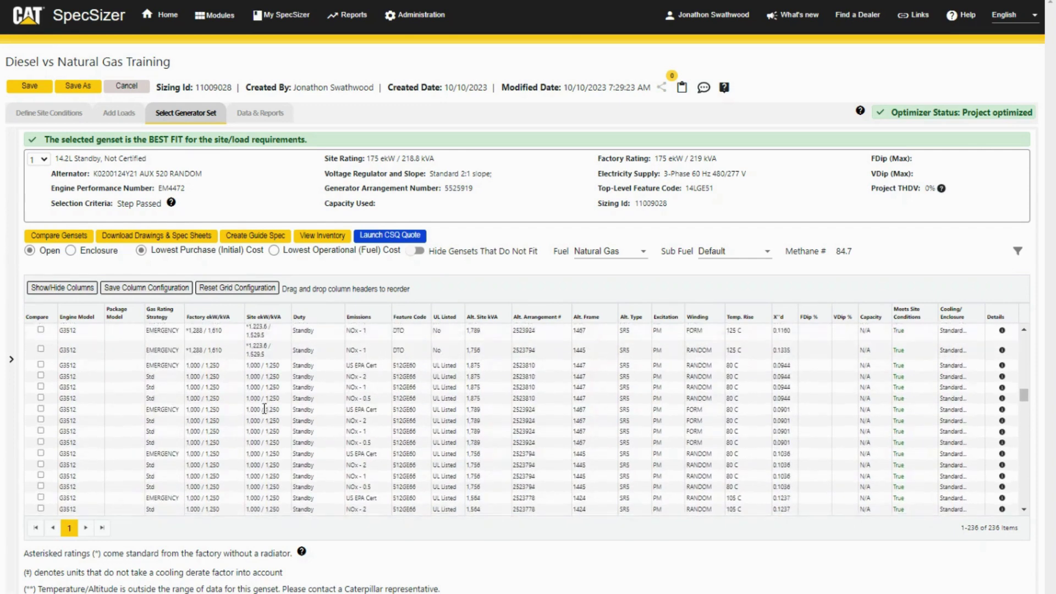
click(210, 405)
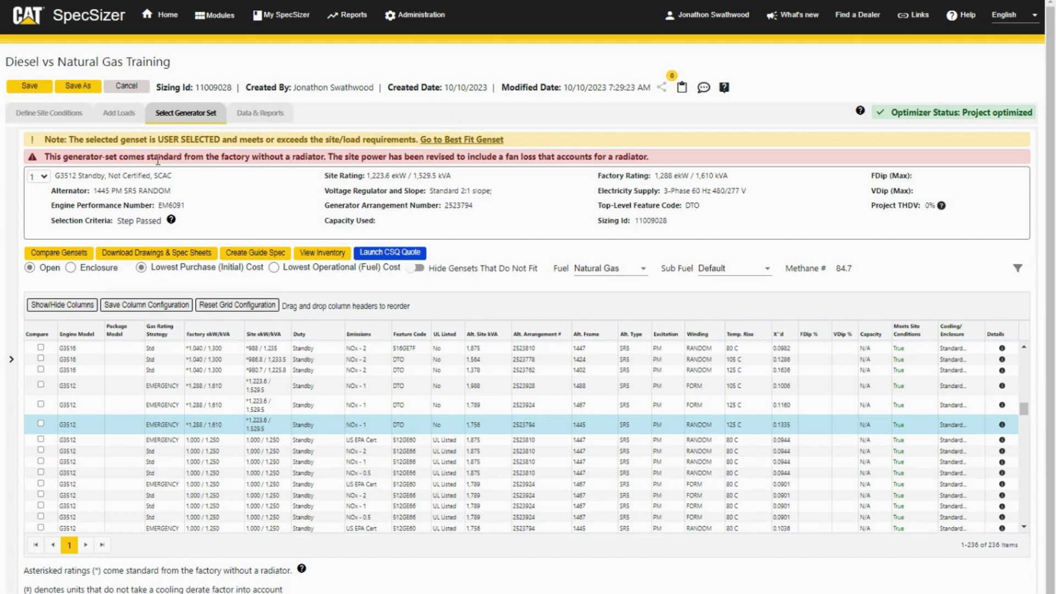
drag(45, 157, 676, 164)
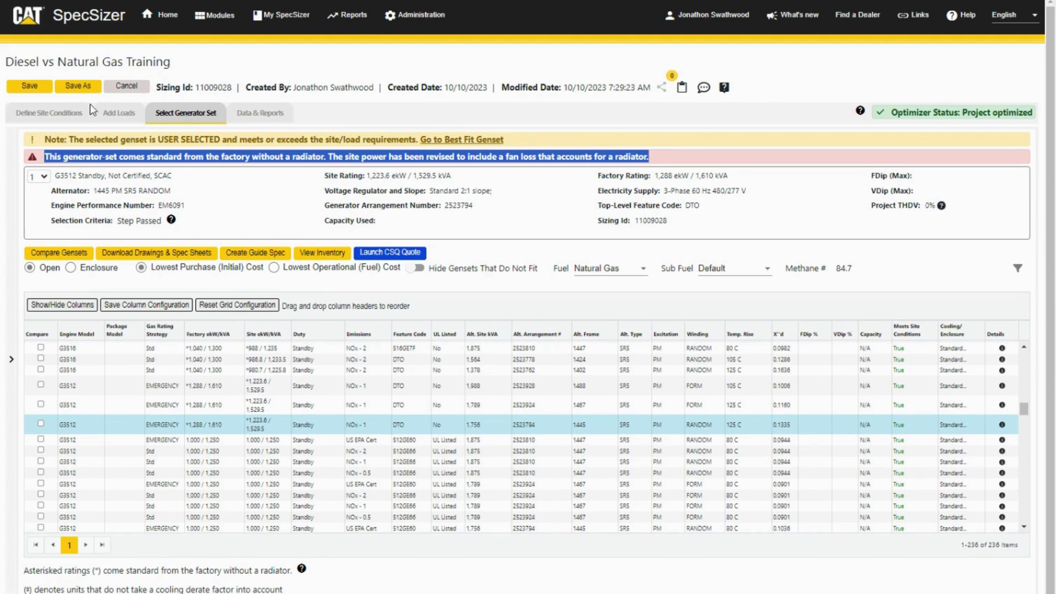
Review the project's site conditions, and revert the generator set selection to the best fit genset
click(67, 114)
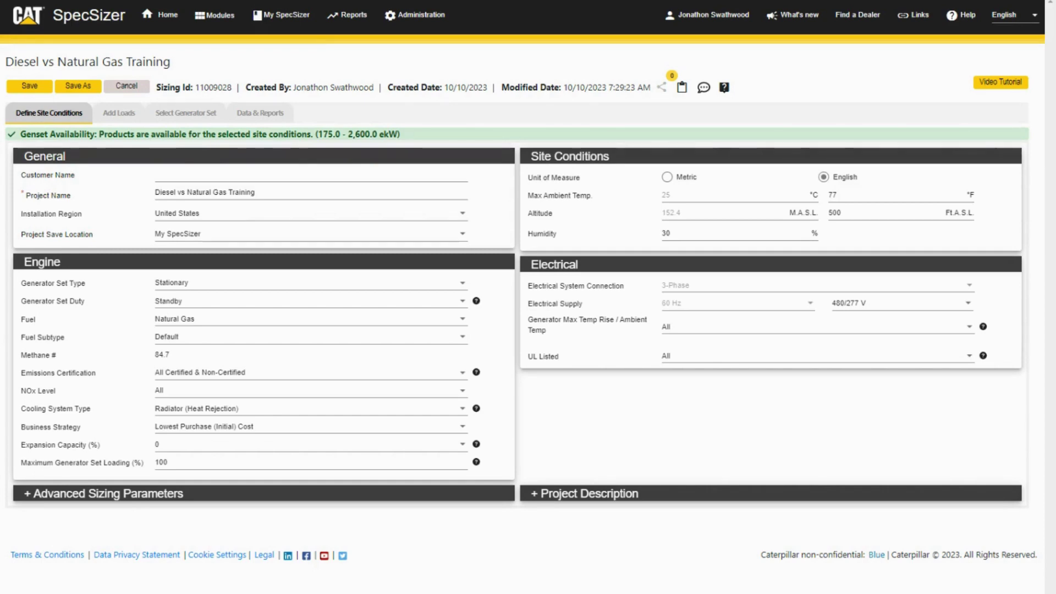
click(176, 115)
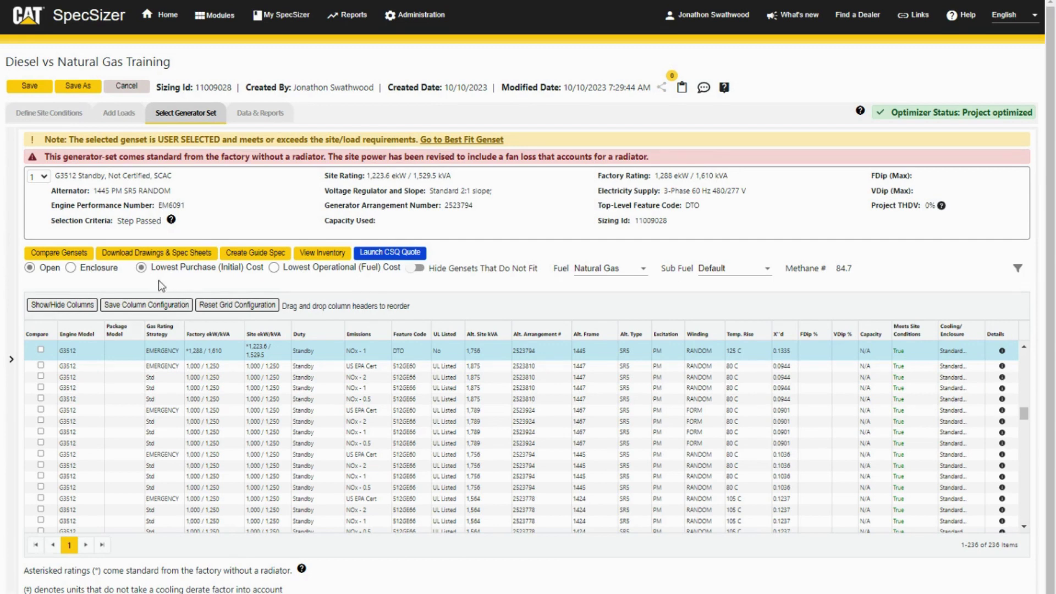
click(443, 140)
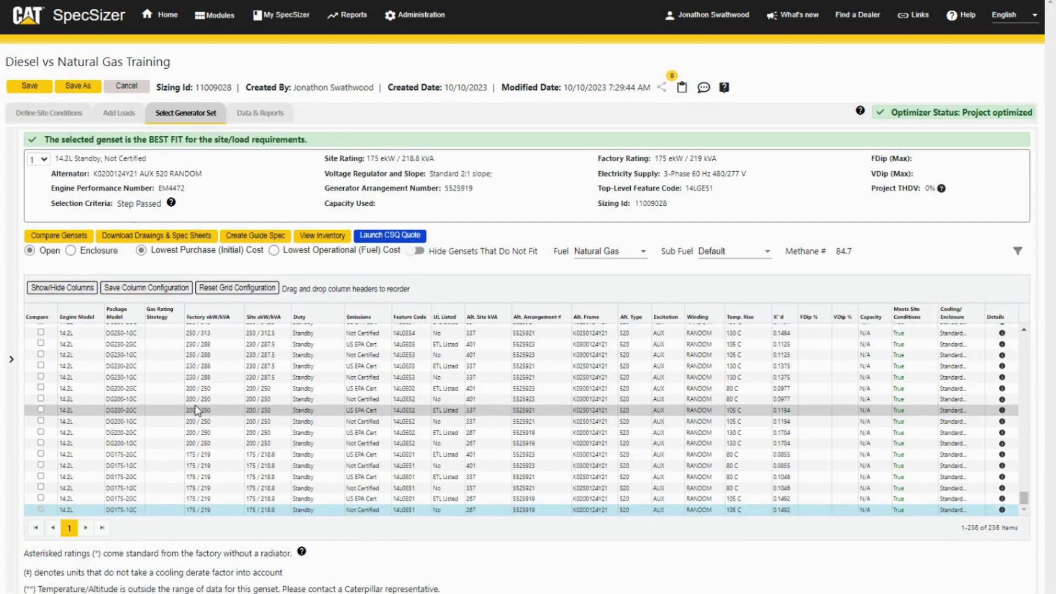
Prioritize gensets by Lowest Operational (Fuel) Cost and expand the Advanced Sizing Parameters in the site conditions
click(274, 251)
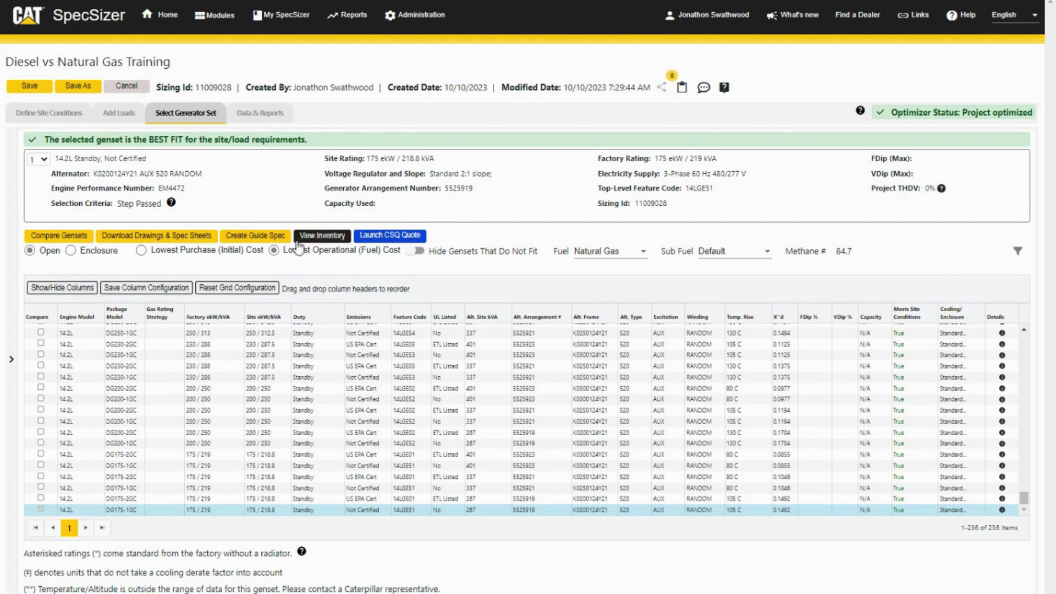
click(52, 115)
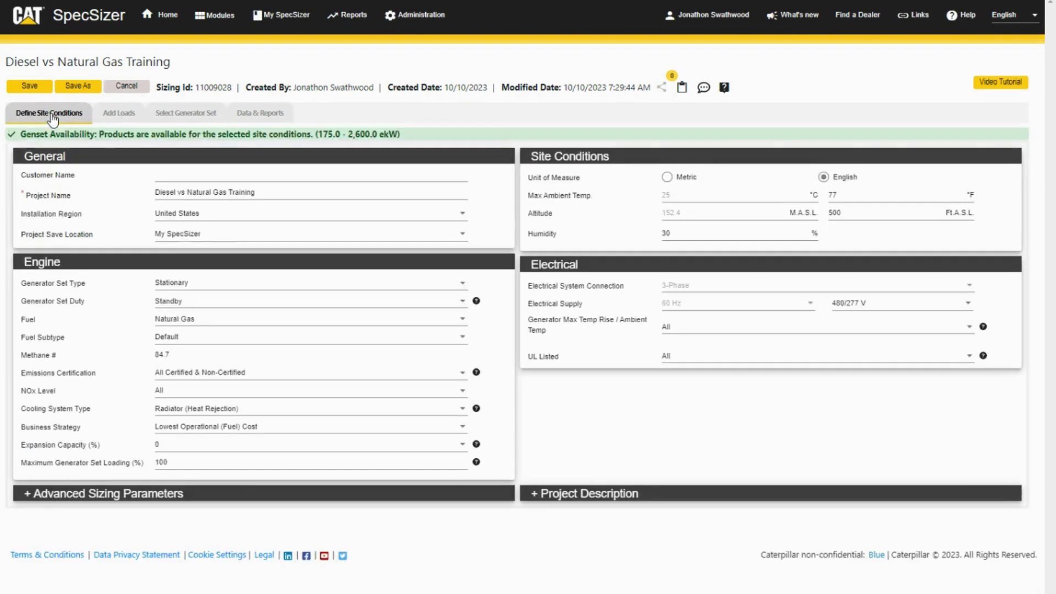
click(26, 498)
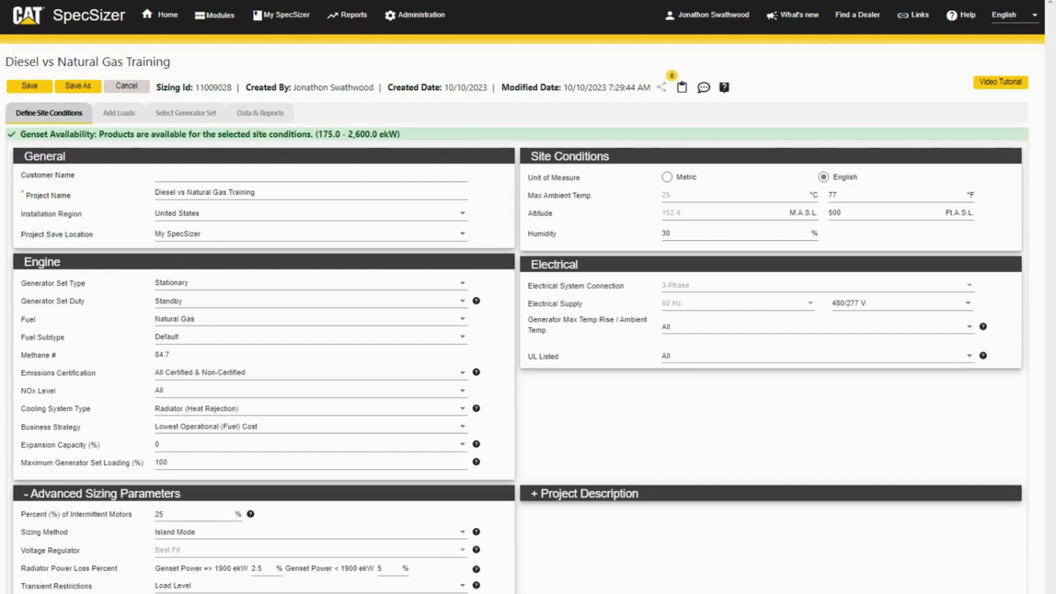
Switch the engine fuel to Diesel and view the available sizing methods
click(254, 319)
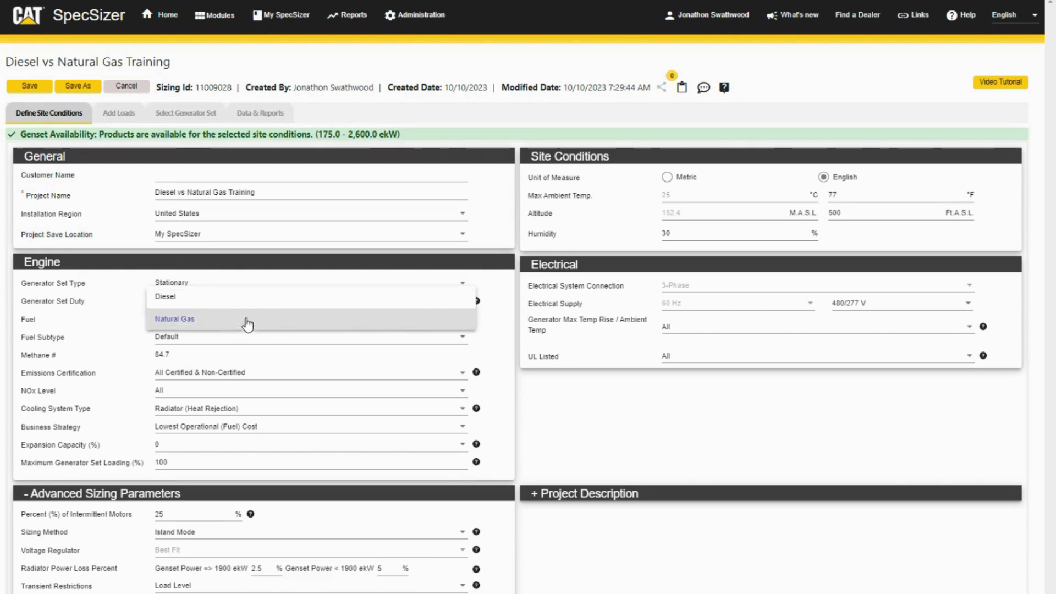
click(228, 301)
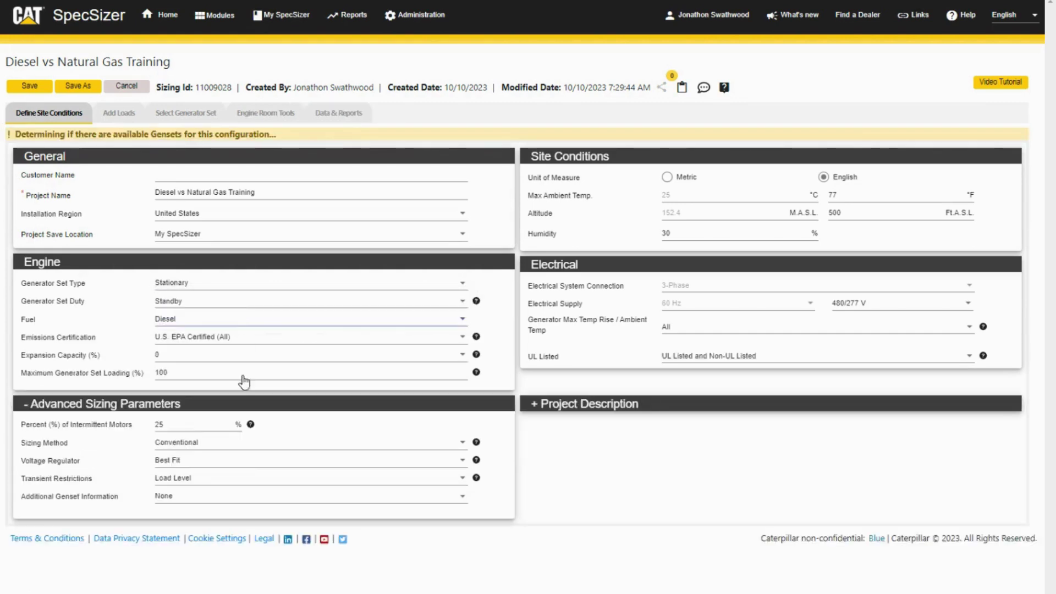
click(259, 445)
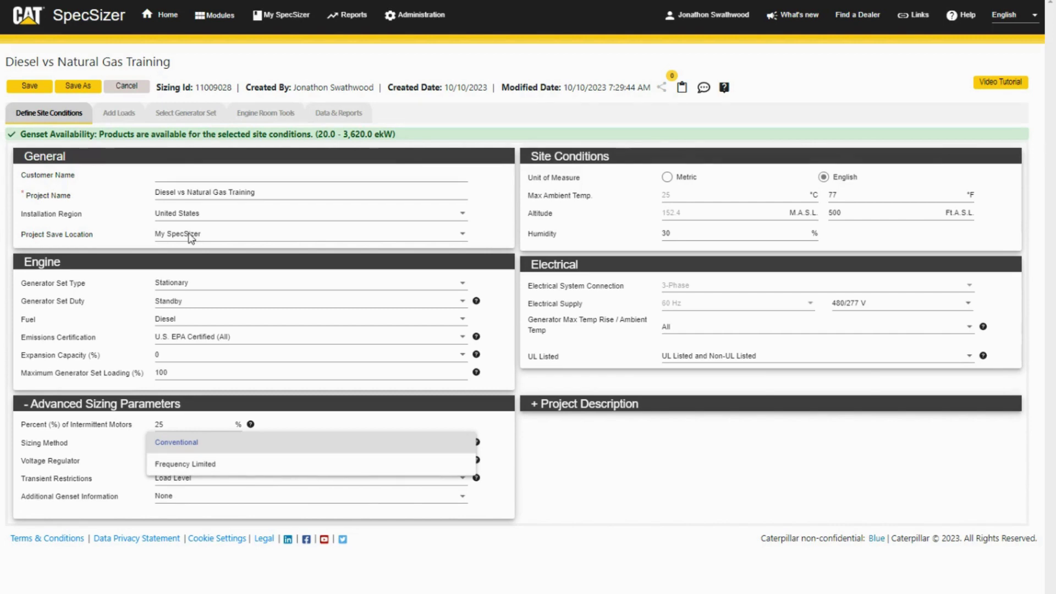
Change the engine fuel to Natural Gas and set the sizing method to Parallel to Grid
click(241, 329)
click(240, 329)
click(227, 338)
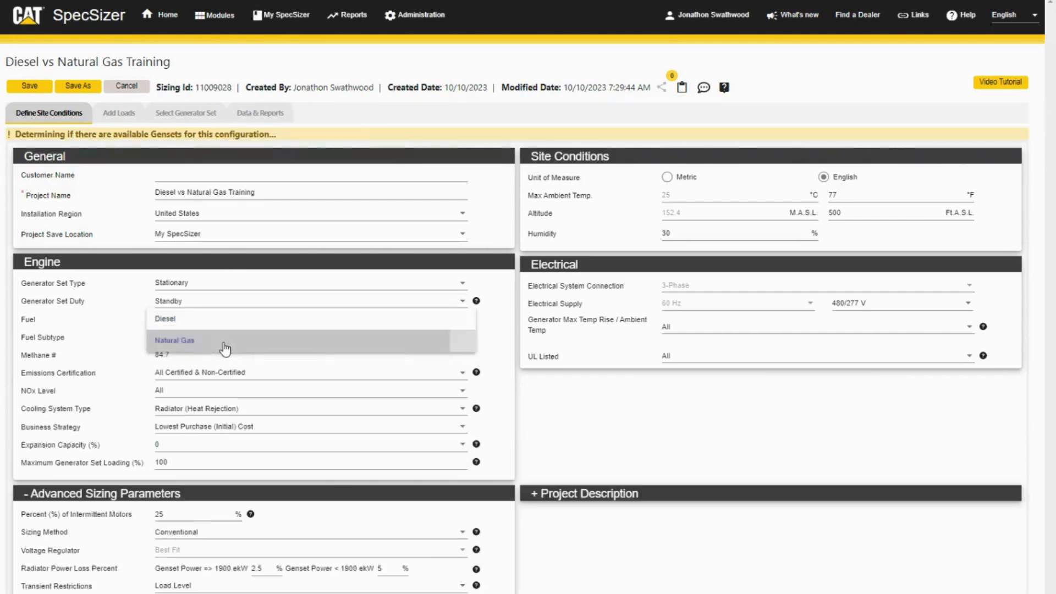
click(229, 538)
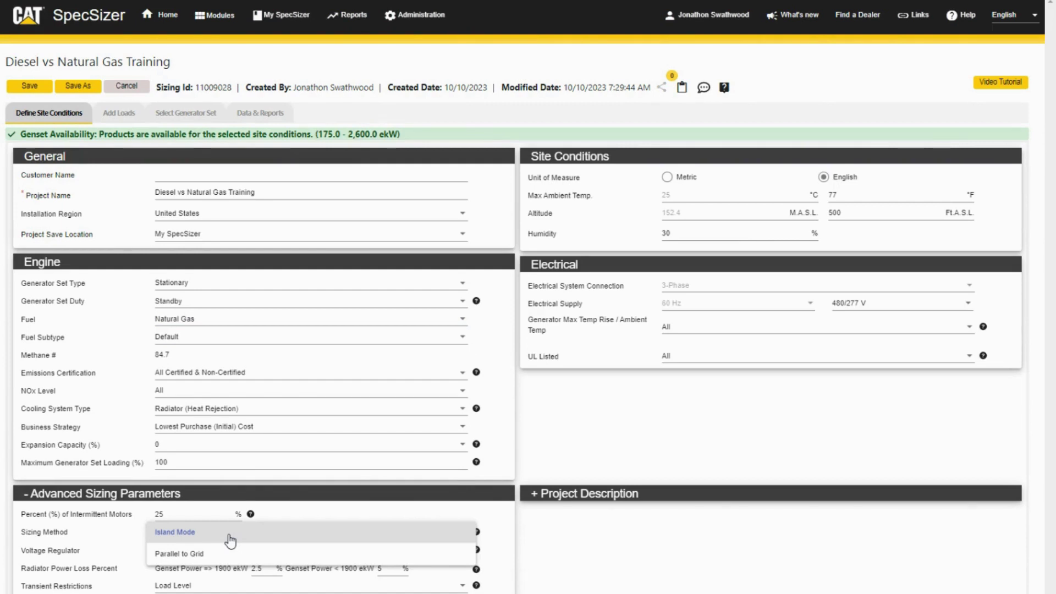
click(252, 555)
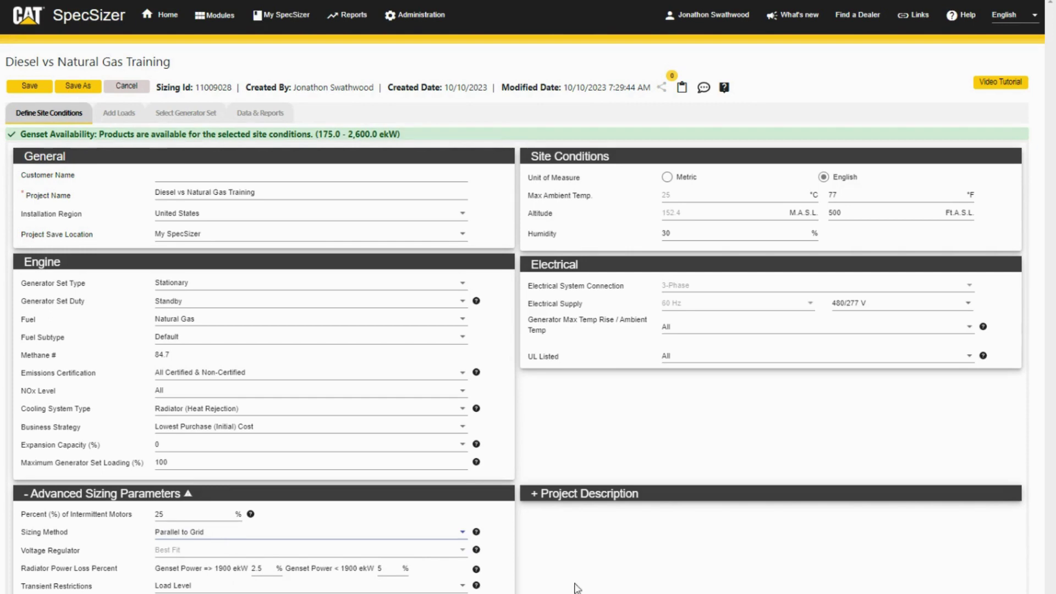
Submit a genset power of 2000 kW for the parallel-to-grid sizing in the project's loads
click(127, 115)
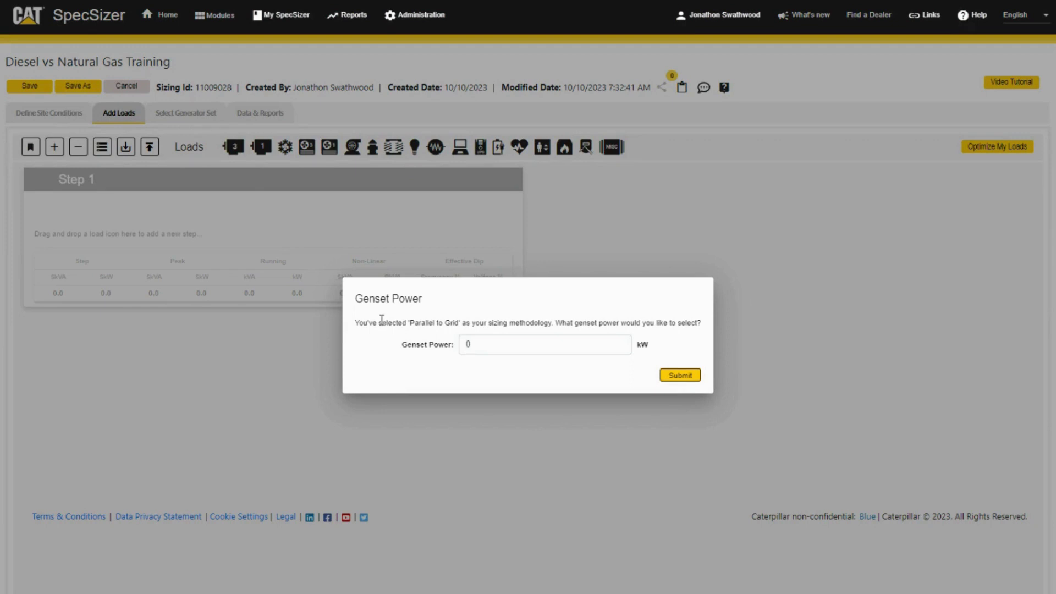
double_click(526, 344)
text(2000)
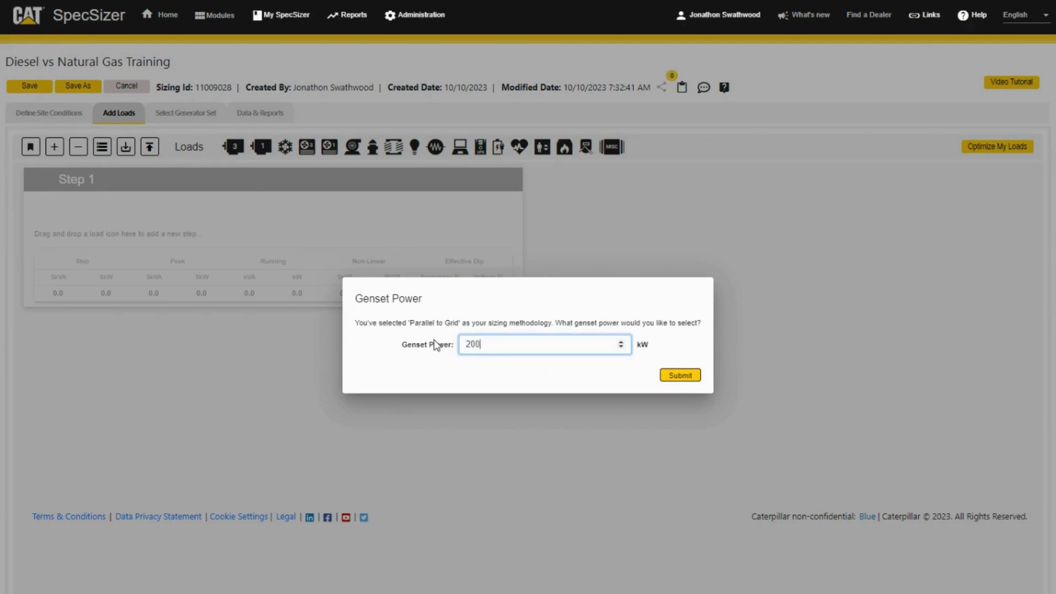
click(682, 376)
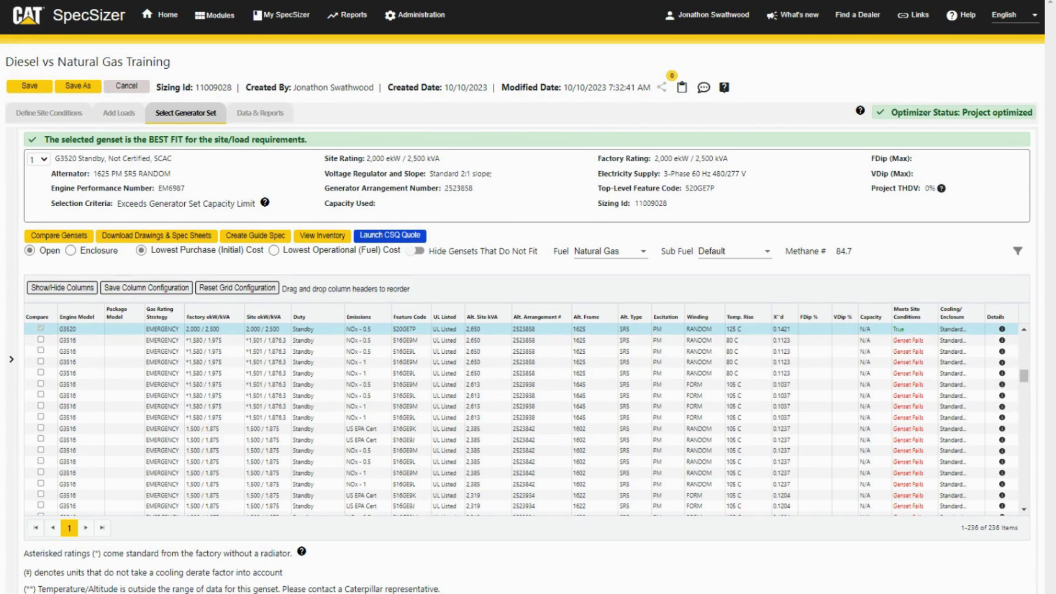
Set the fuel in the site conditions to Diesel and open the voltage regulator options in the advanced sizing parameters
click(58, 113)
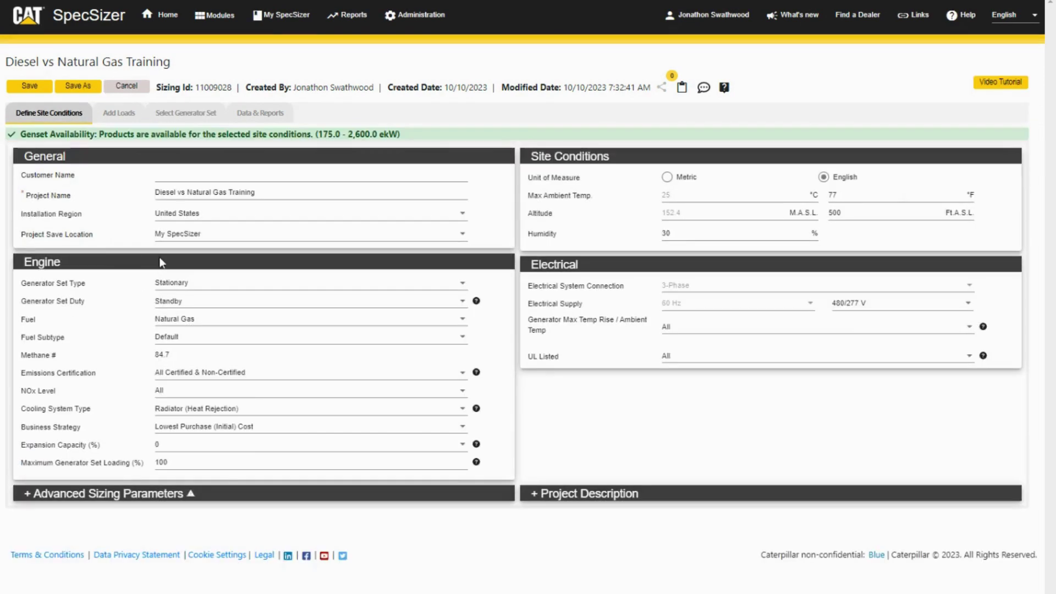
click(23, 495)
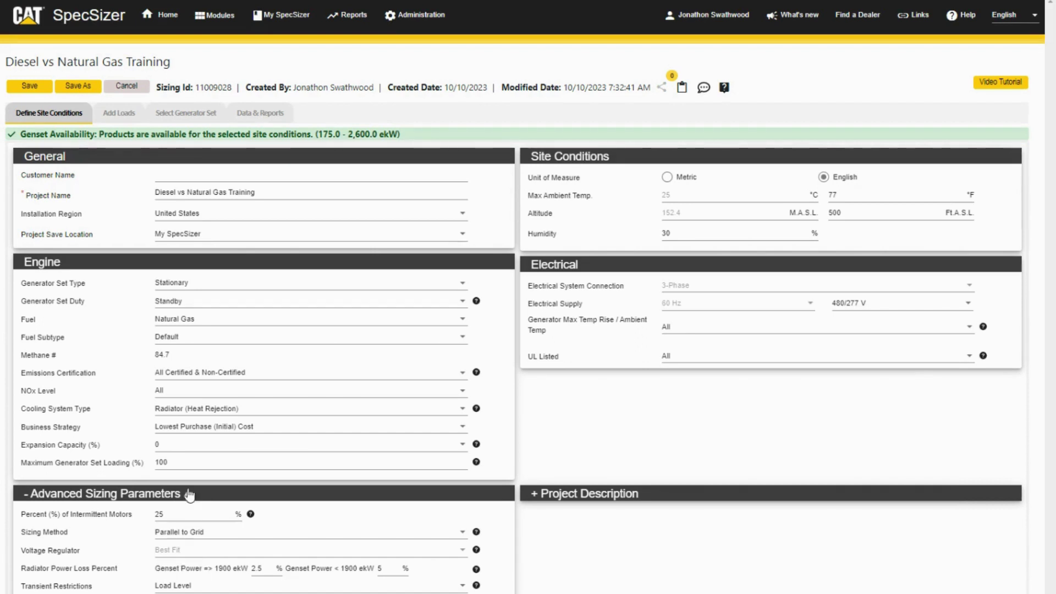
click(200, 319)
click(200, 297)
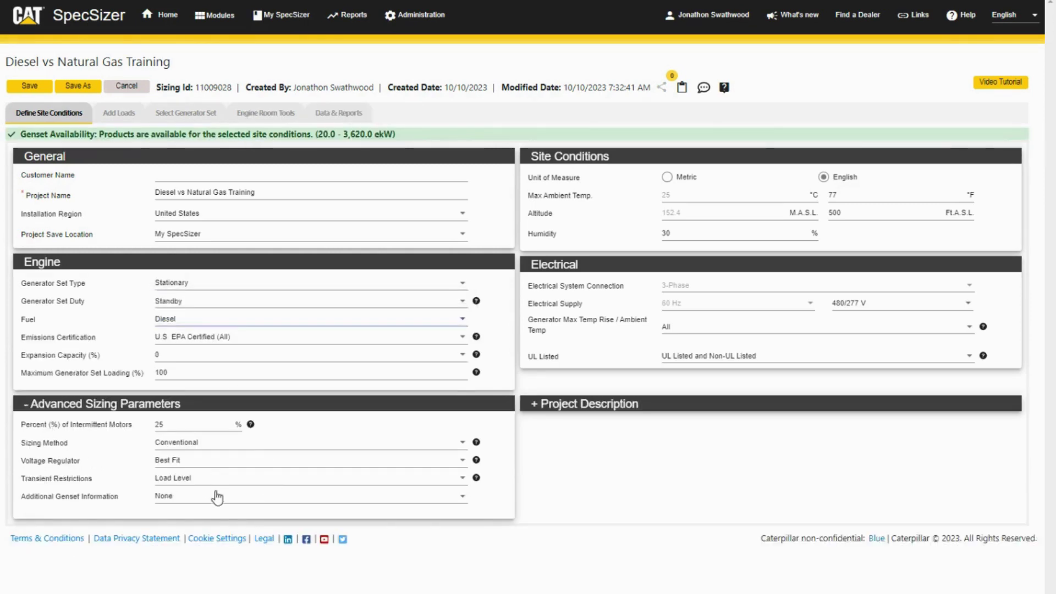
click(218, 467)
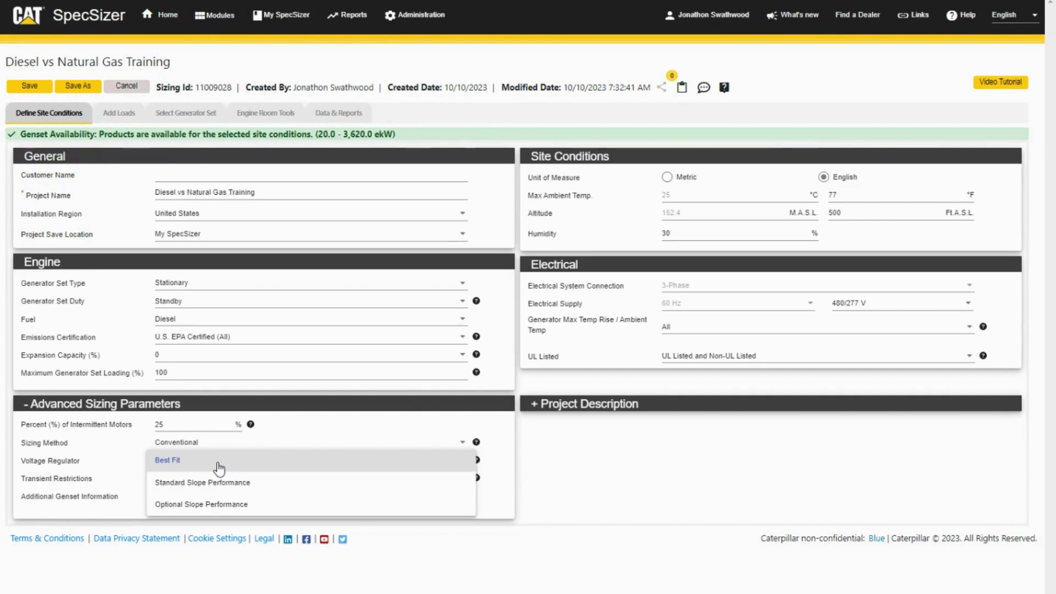